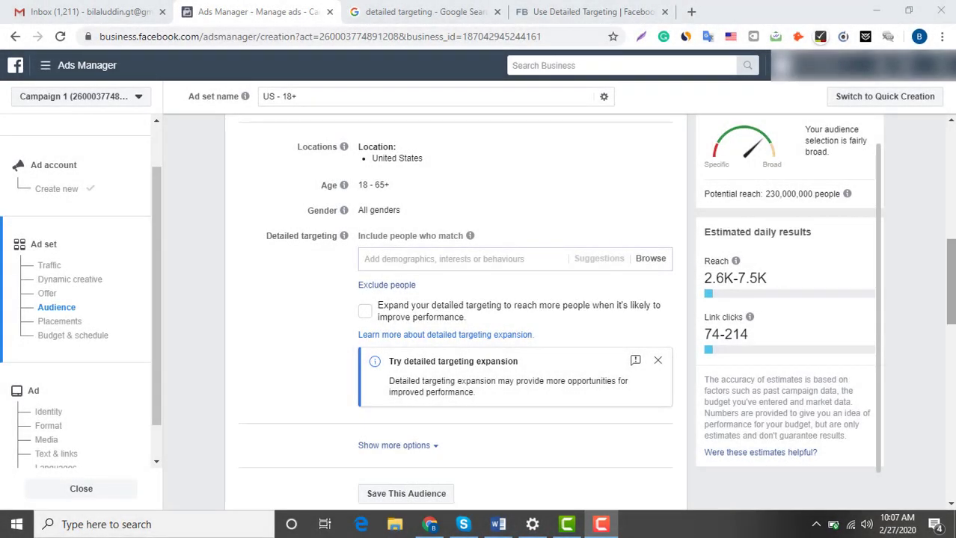
Step: Under the Audience heading, show the info tooltips for Detailed targeting and 'Include people who match'
click(934, 258)
scroll(933, 258, up, 2)
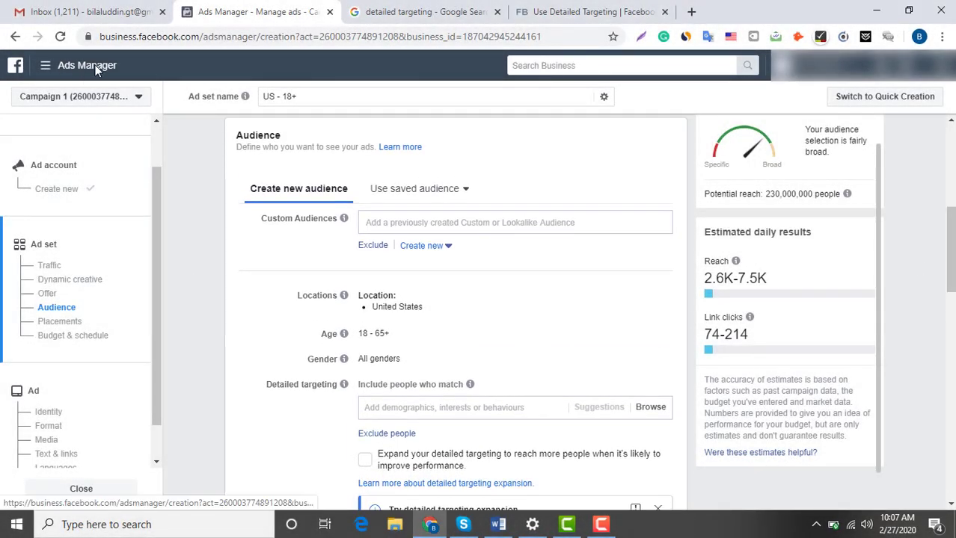
drag(155, 216, 167, 181)
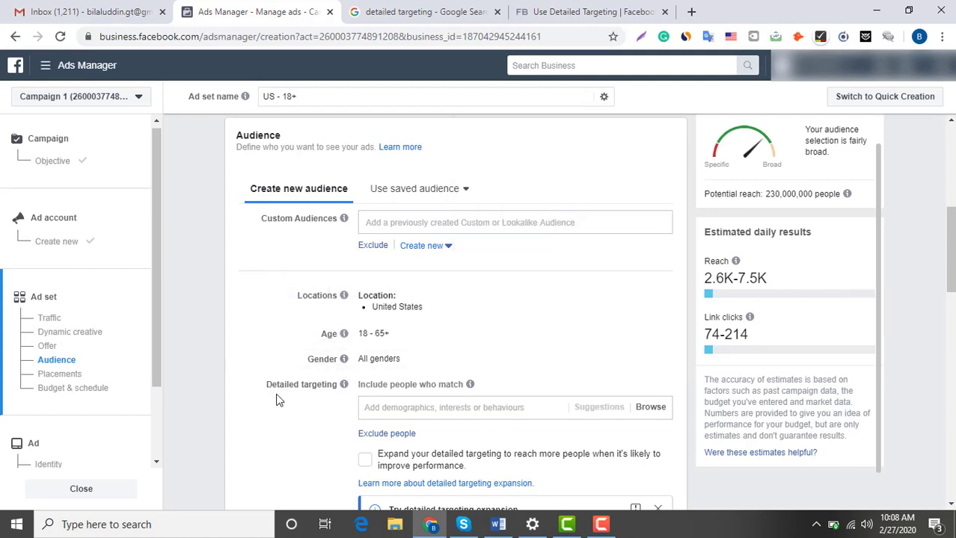
mouse_move(345, 386)
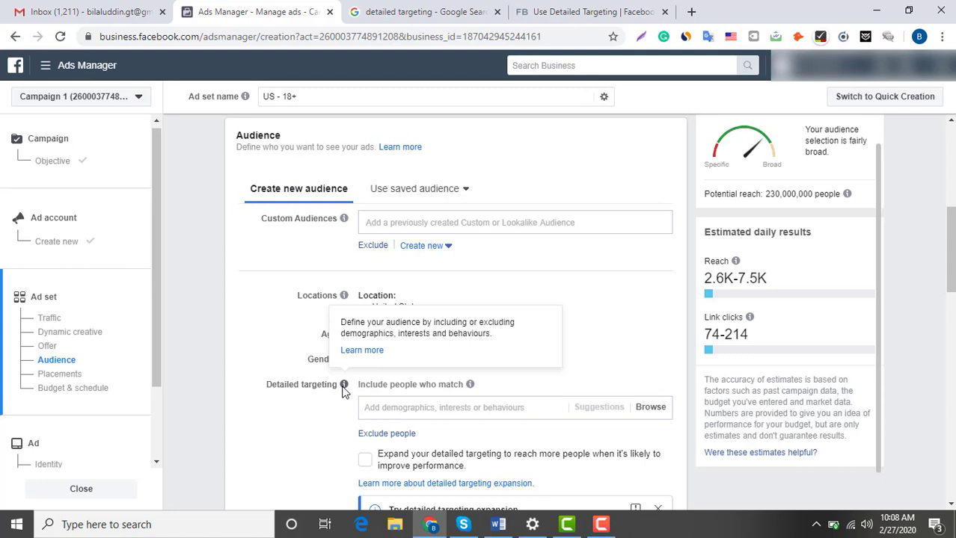
mouse_move(471, 386)
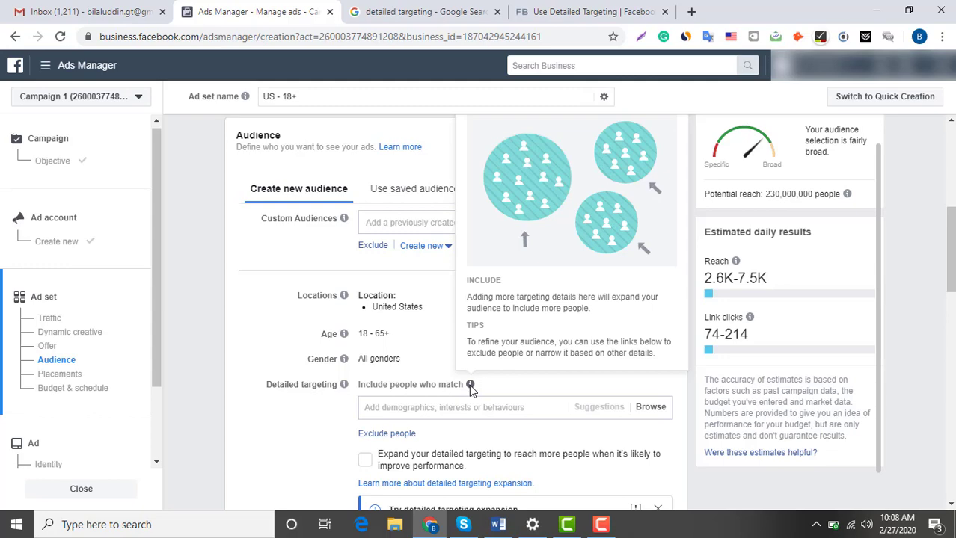
scroll(949, 255, down, 2)
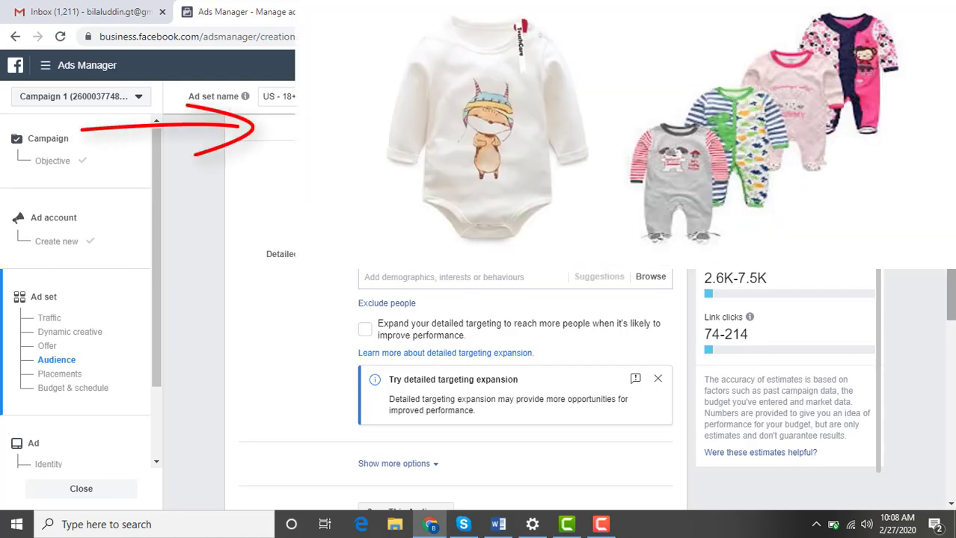
scroll(905, 289, down, 1)
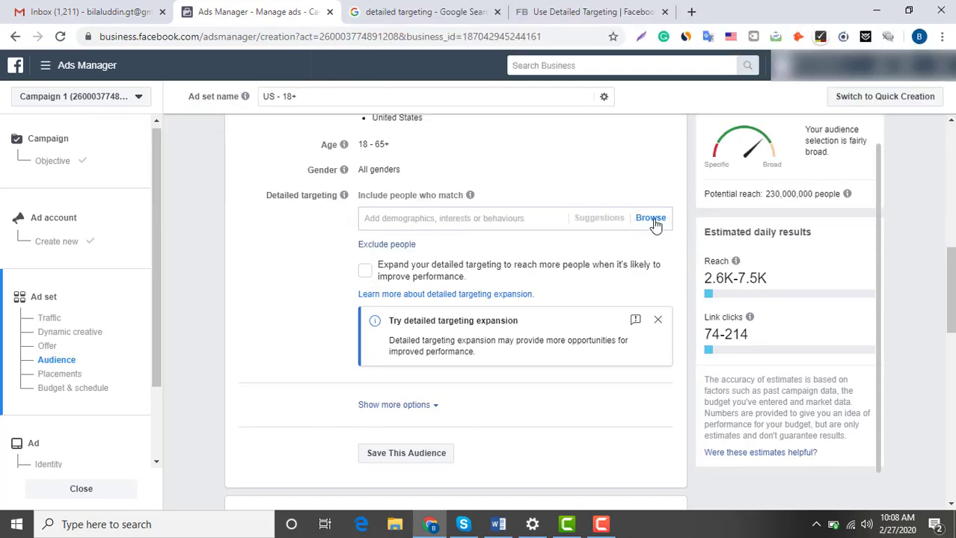
Step: Include Demographics > Parents > All parents > New parents (0-12 months) in detailed targeting
click(652, 221)
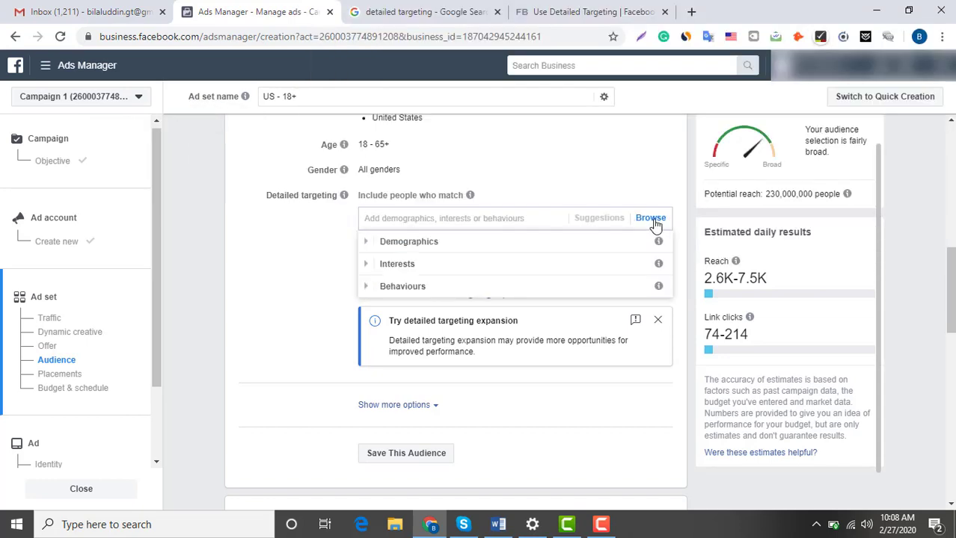
click(435, 243)
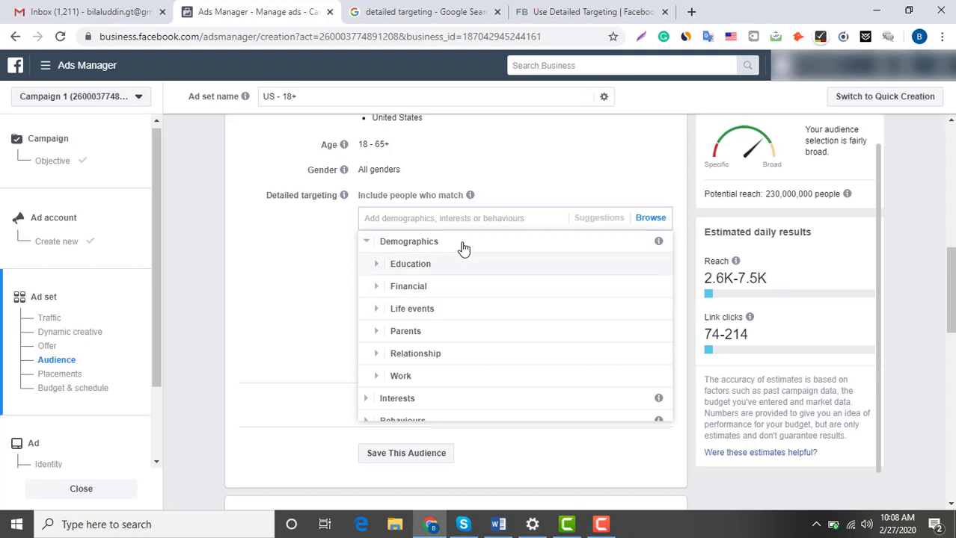
click(416, 334)
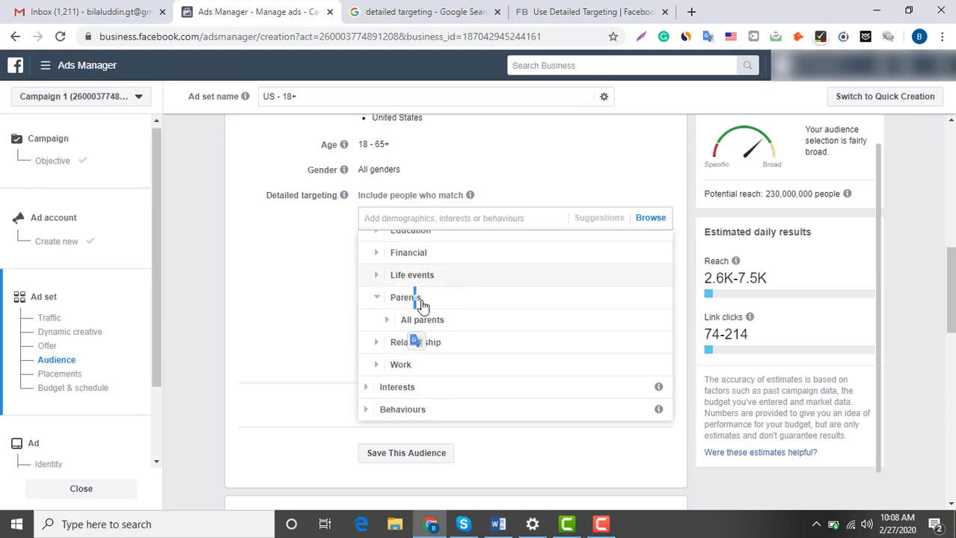
click(420, 320)
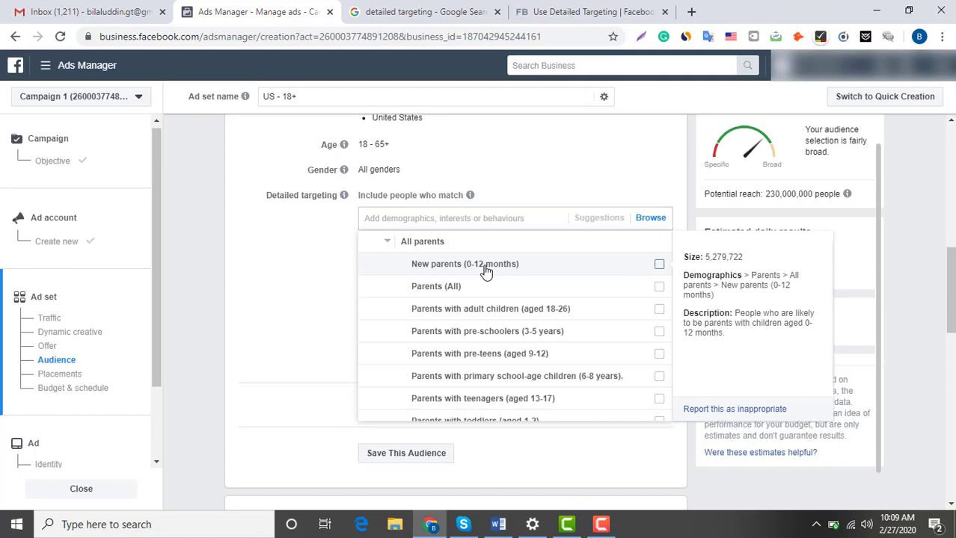
click(658, 264)
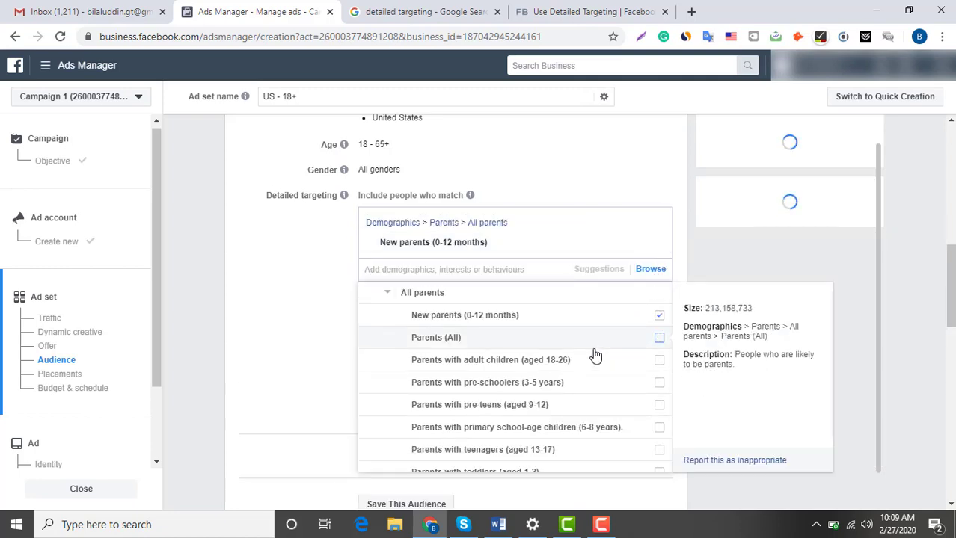
Step: Add an 'and must also match' narrowing condition and browse its targeting categories
scroll(541, 272, down, 1)
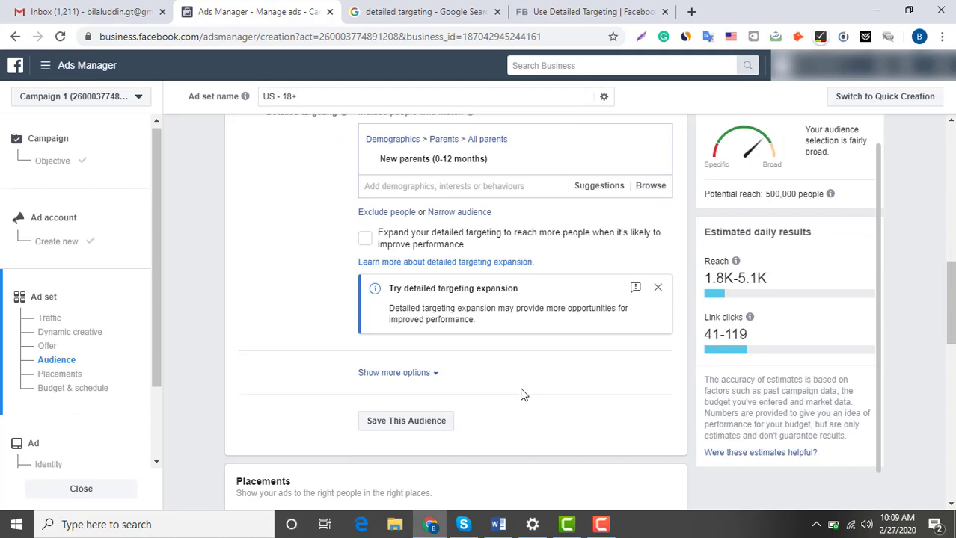
scroll(692, 281, up, 1)
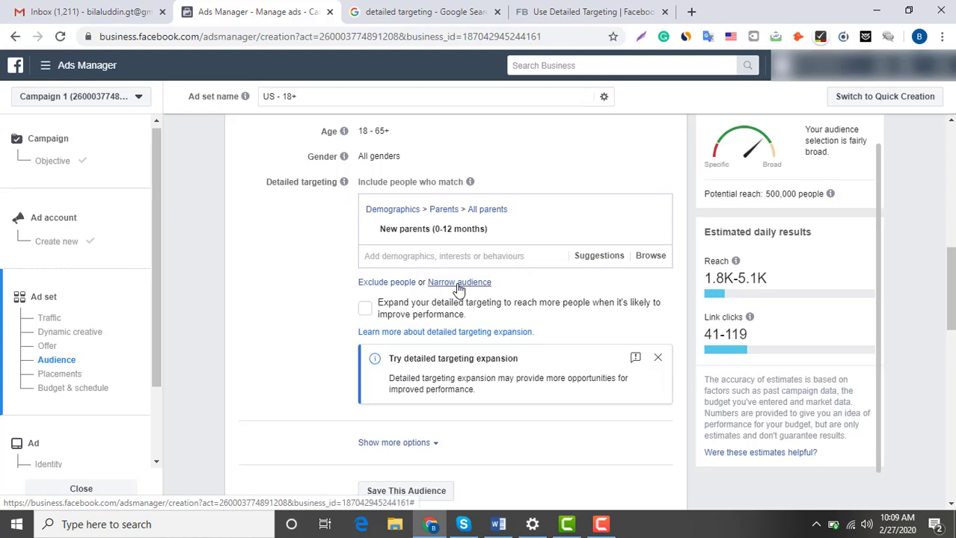
click(459, 282)
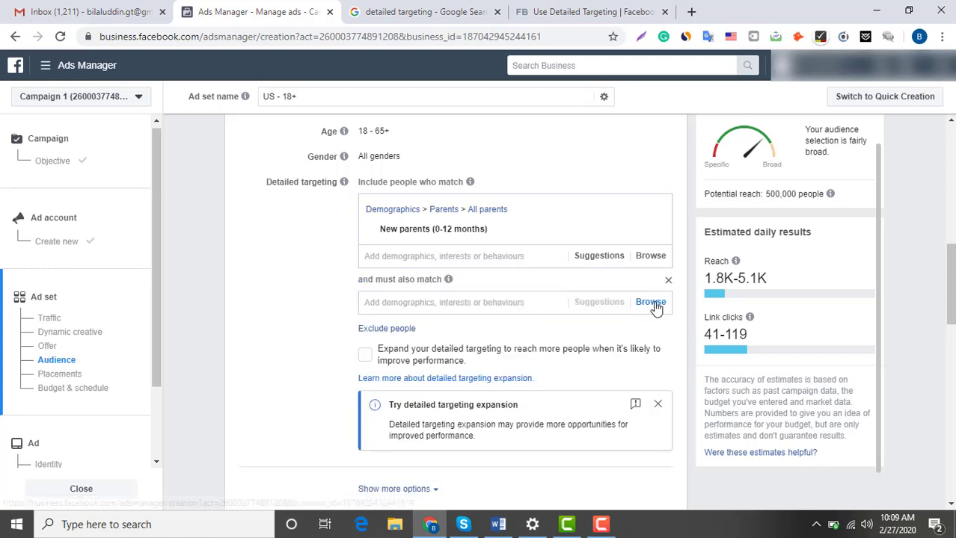
click(651, 303)
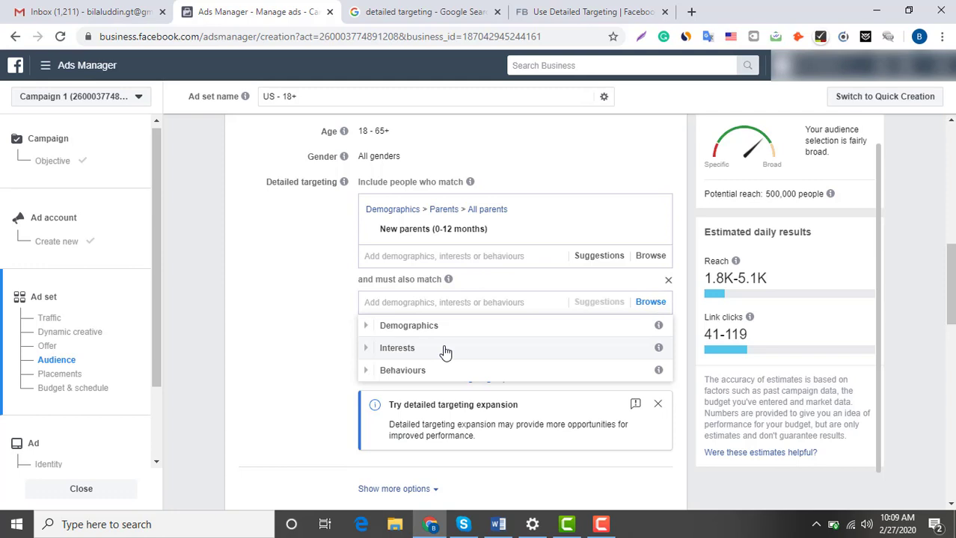
Step: Expand Interests and look through the Family and relationships subcategory
click(445, 350)
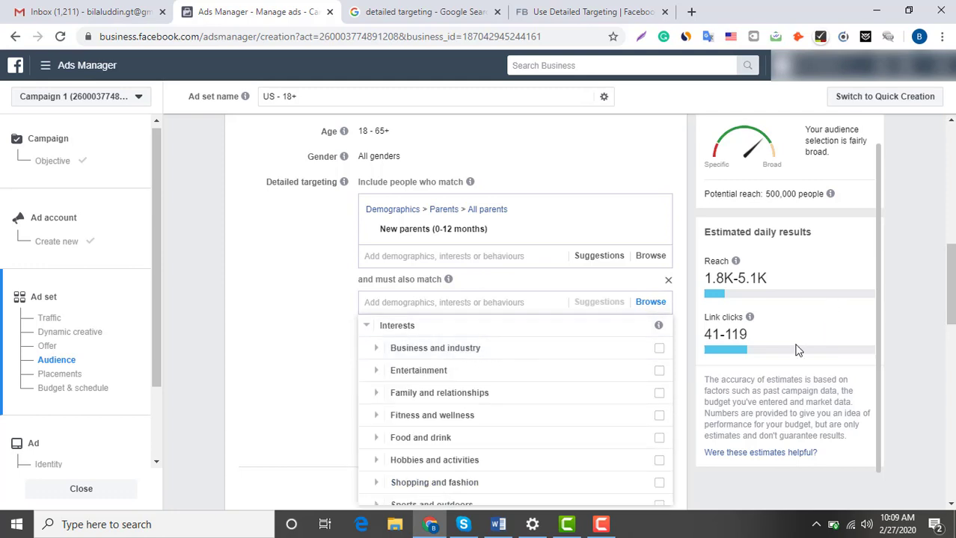
scroll(530, 409, down, 1)
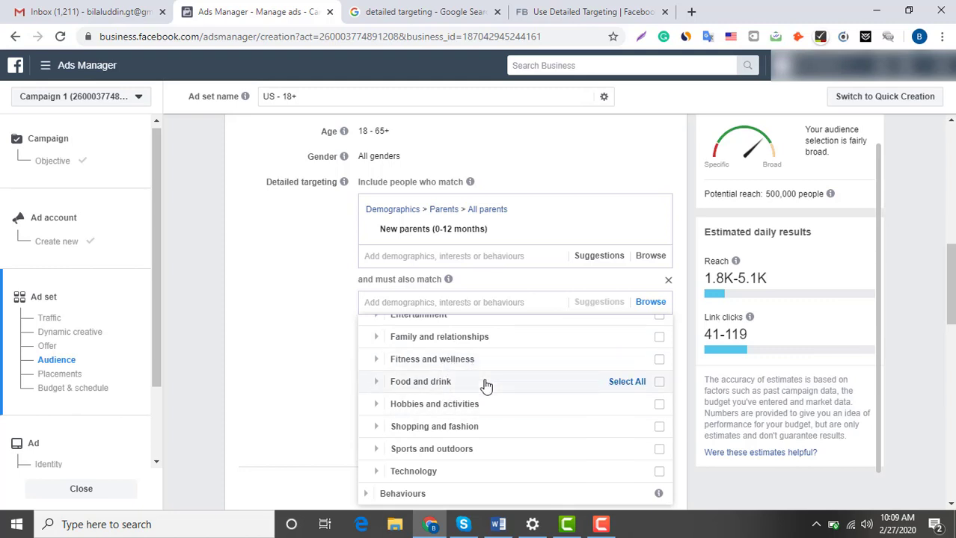
scroll(482, 367, down, 1)
scroll(470, 334, up, 1)
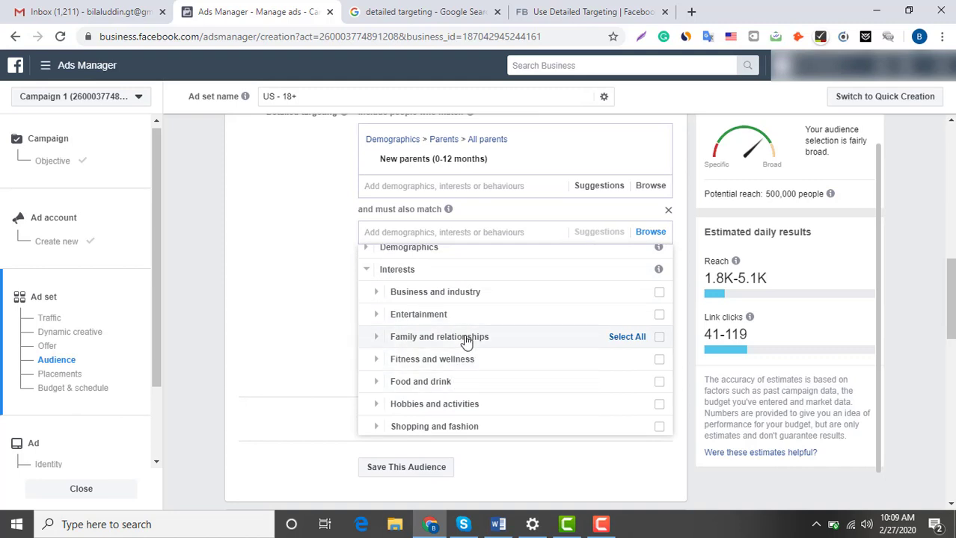
click(466, 337)
scroll(462, 339, up, 1)
scroll(462, 338, up, 1)
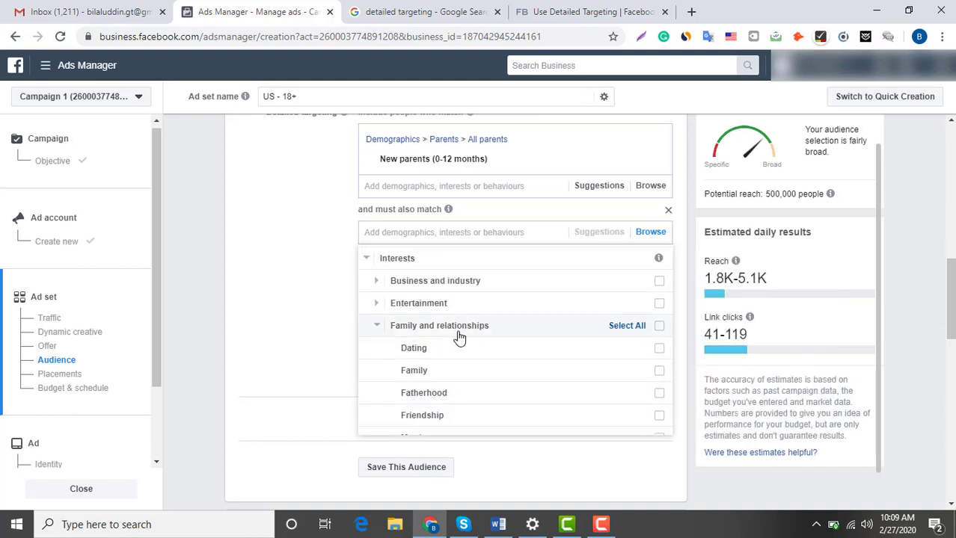
click(459, 329)
scroll(467, 321, down, 1)
scroll(467, 326, down, 1)
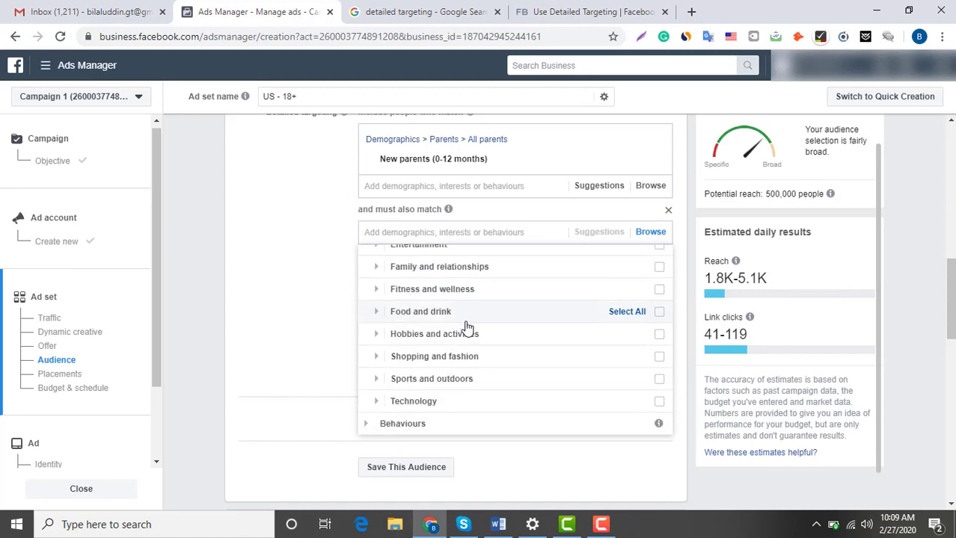
Step: Narrow with Hobbies and activities > Pets interests Dogs, Cats, Fish and Birds
click(469, 332)
scroll(483, 322, down, 2)
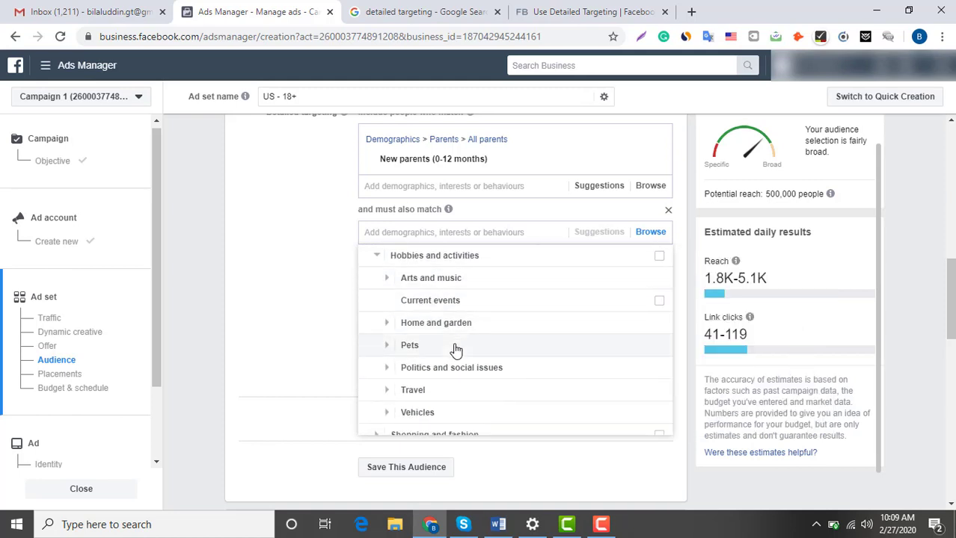
click(456, 345)
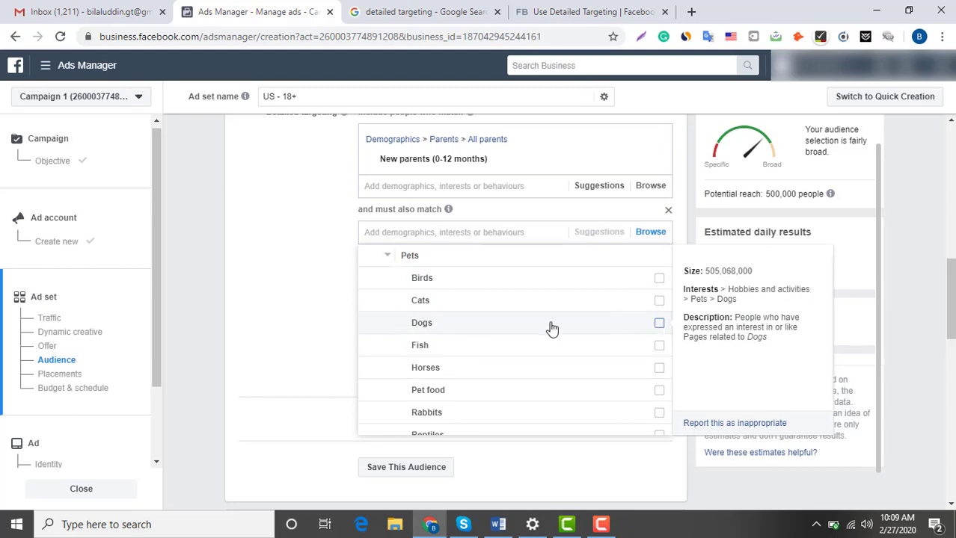
click(658, 320)
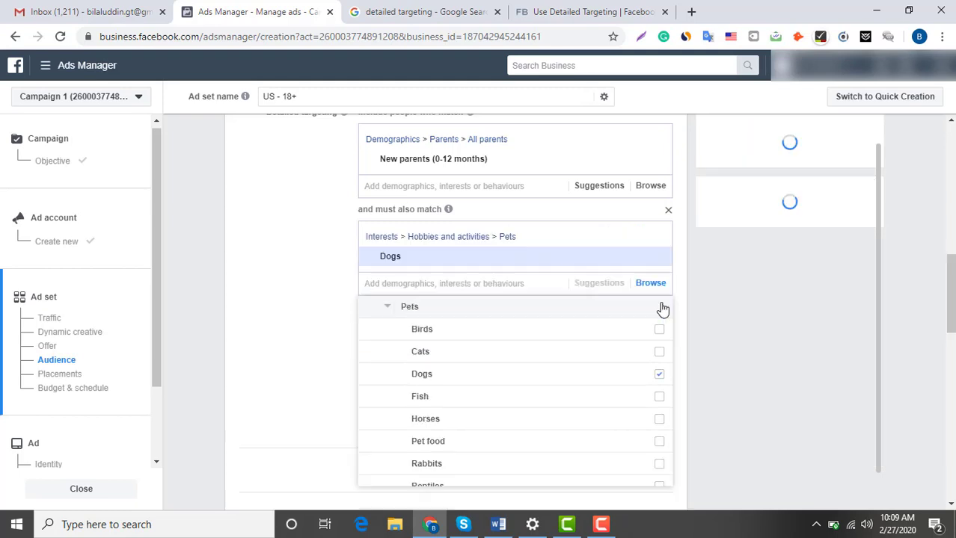
click(658, 352)
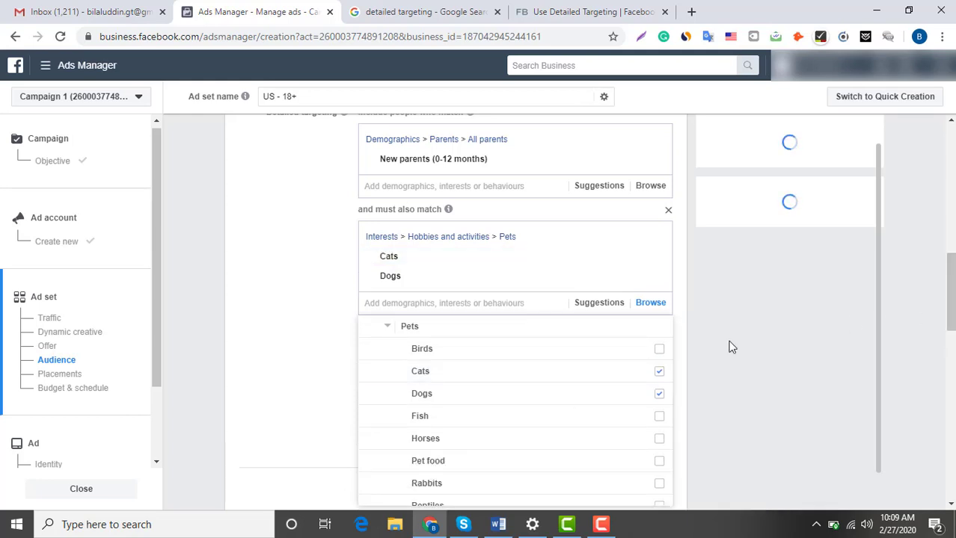
click(659, 416)
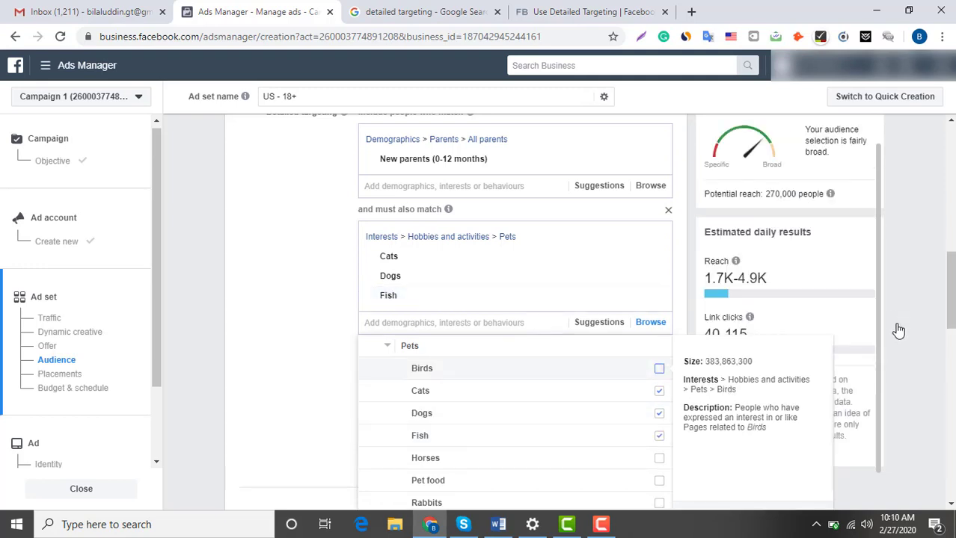
click(659, 368)
scroll(695, 368, down, 2)
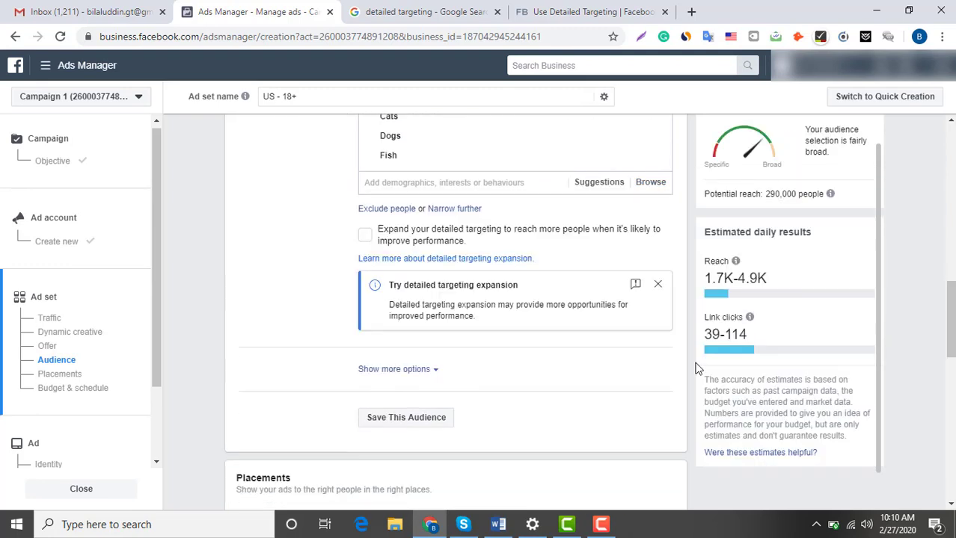
scroll(503, 282, up, 3)
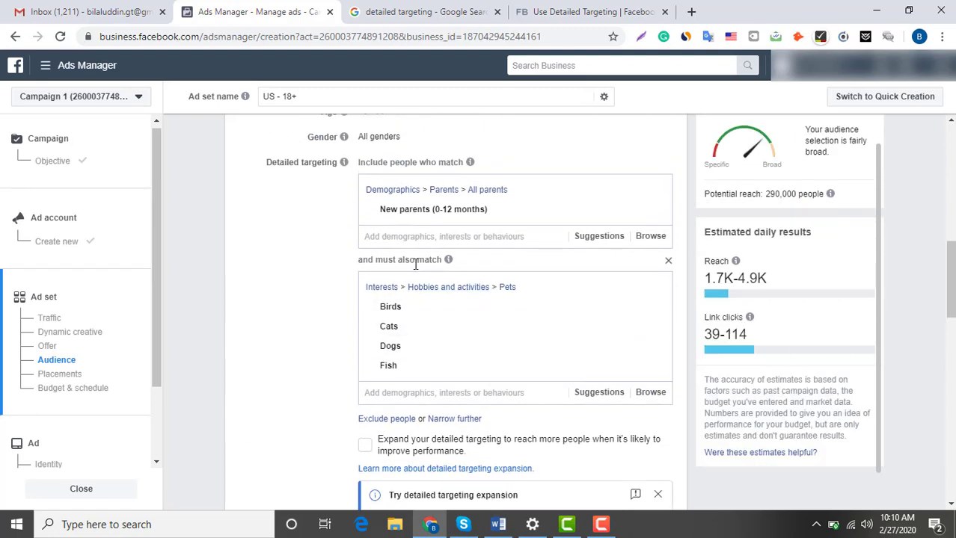
Step: Scroll Detailed targeting down to the 'Narrow further' link below the Pets interests
mouse_move(396, 215)
mouse_move(393, 352)
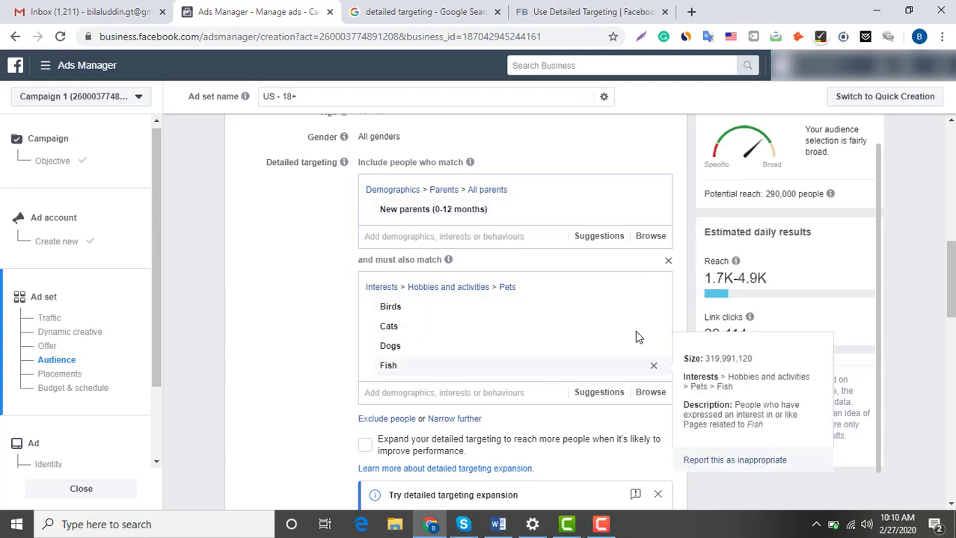
drag(951, 277, 952, 290)
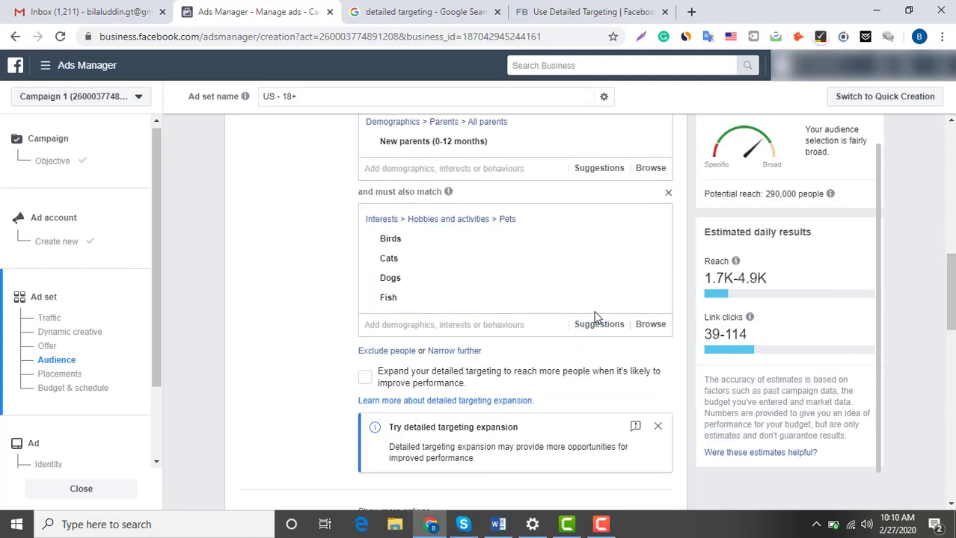
Step: Add a second must-also-match group and browse its Behaviours categories
click(459, 351)
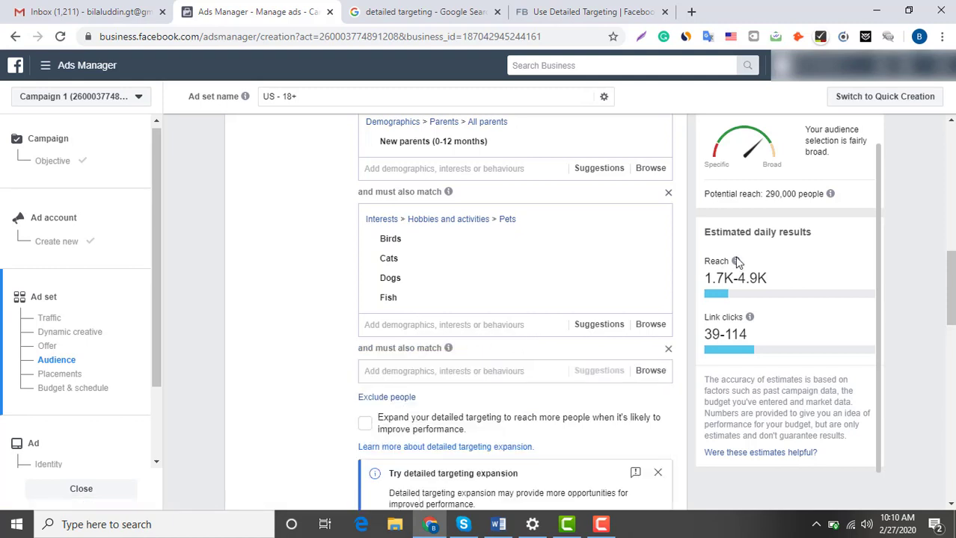
click(649, 373)
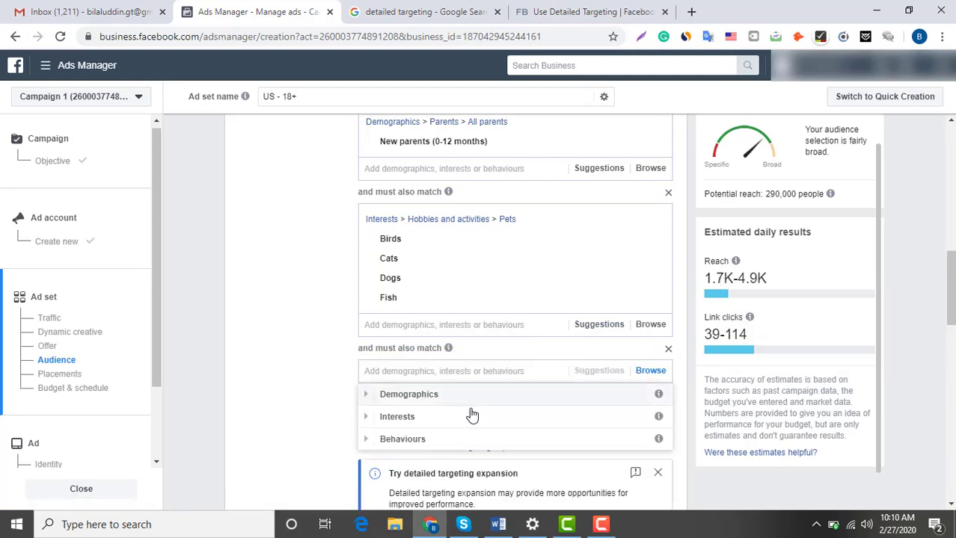
click(427, 441)
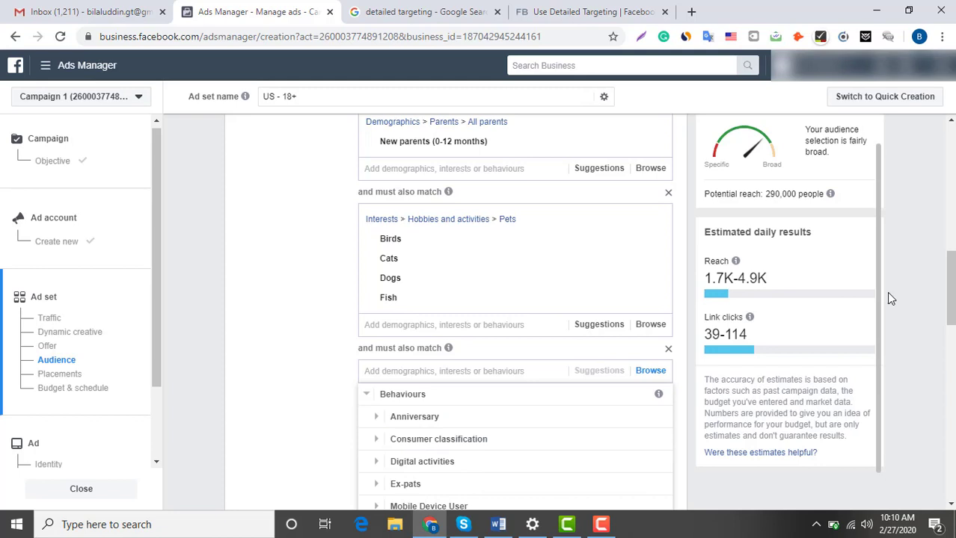
scroll(838, 337, down, 1)
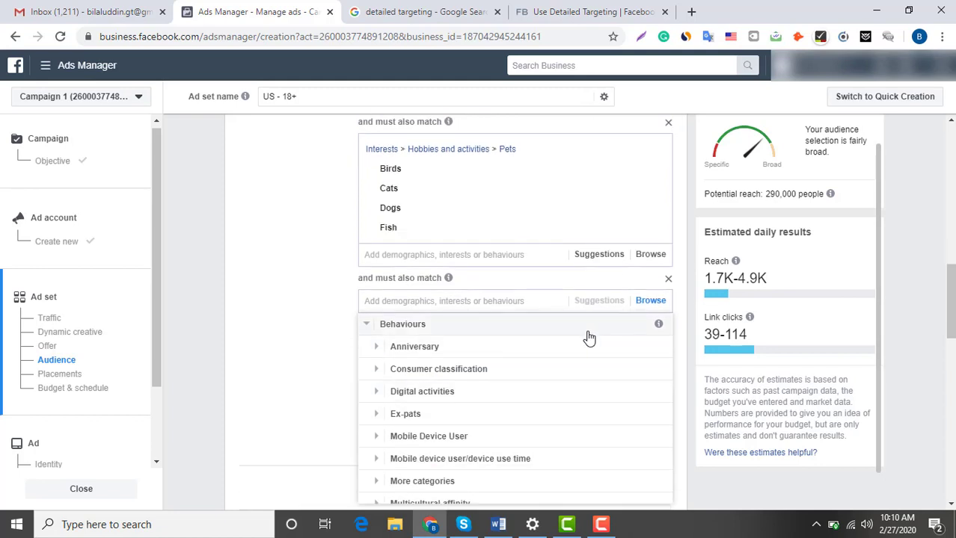
scroll(594, 336, down, 1)
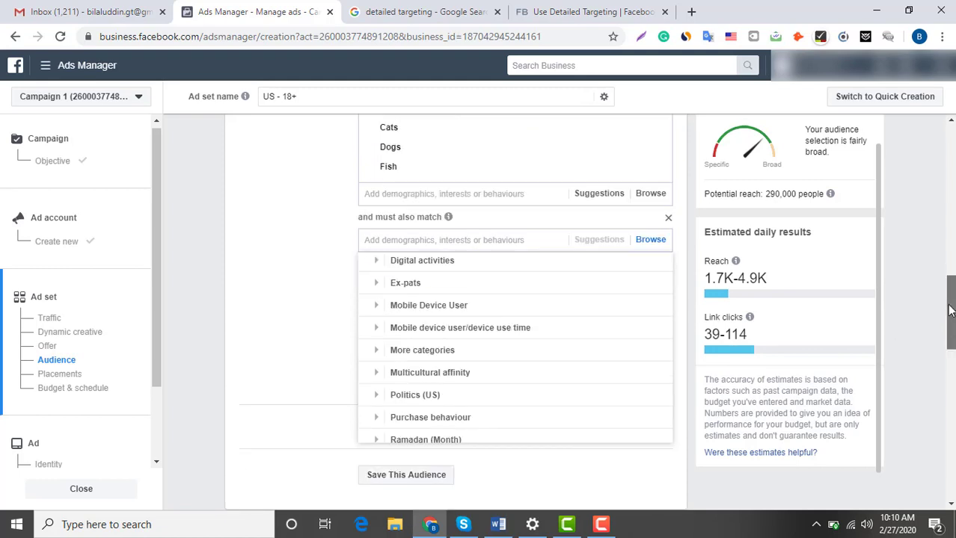
Step: Add Behaviours > Purchase behaviour > Engaged shoppers to the new narrowing group
click(650, 237)
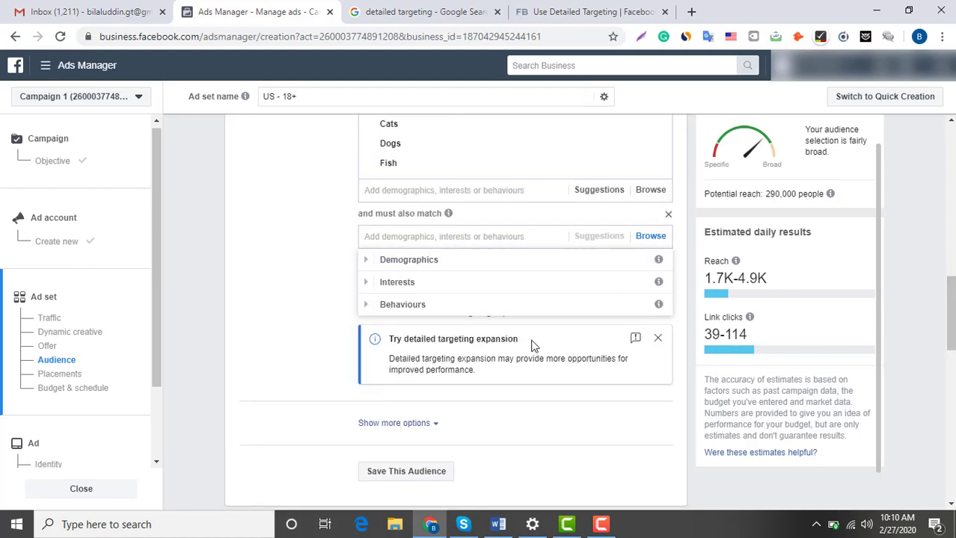
click(459, 307)
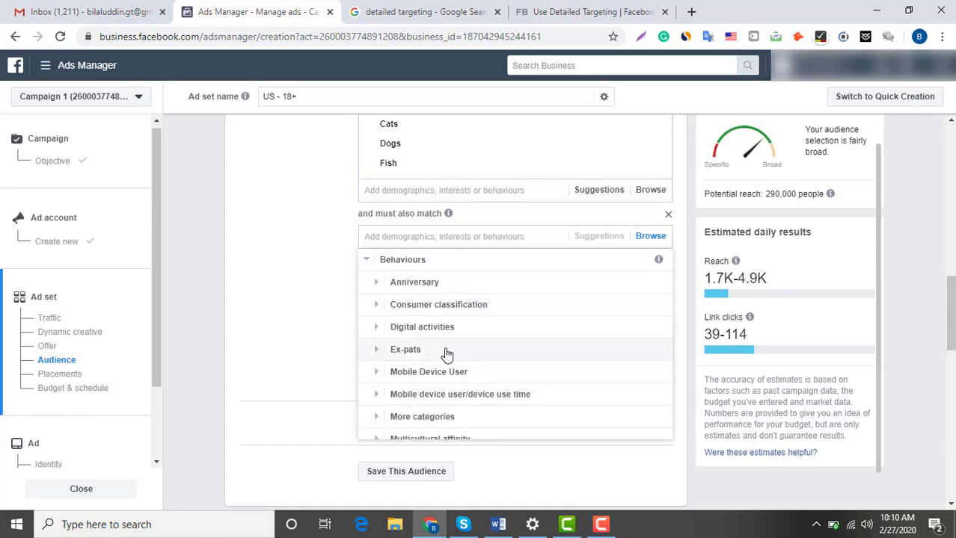
scroll(448, 350, down, 1)
scroll(464, 380, down, 1)
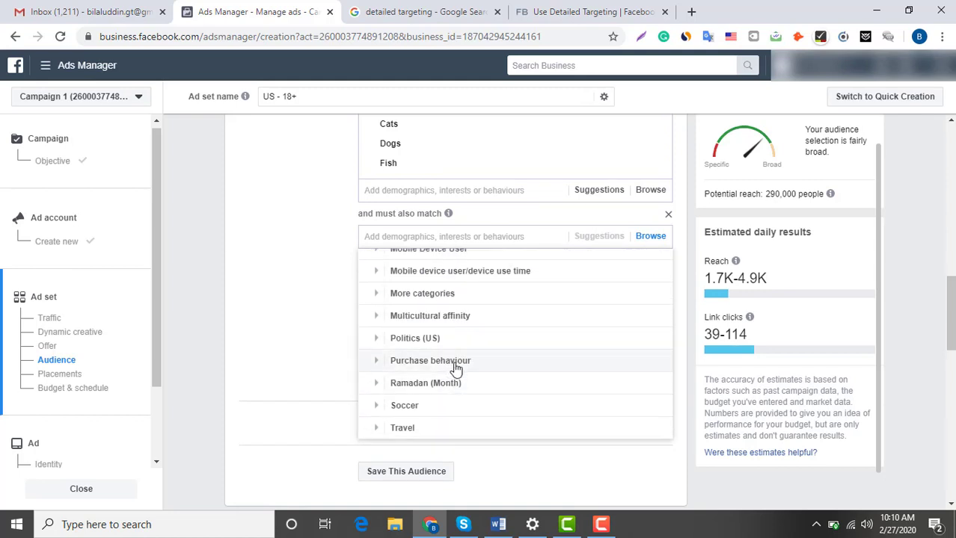
click(456, 366)
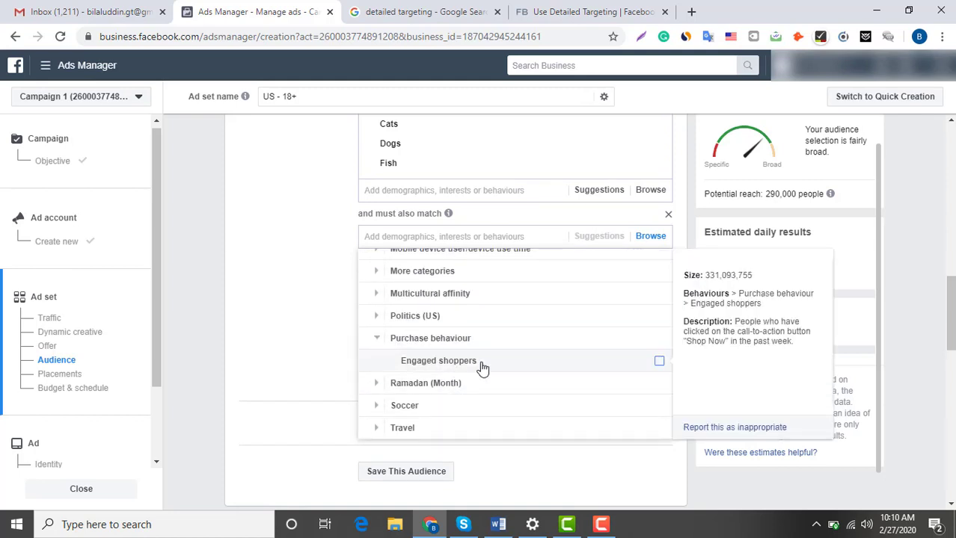
click(659, 363)
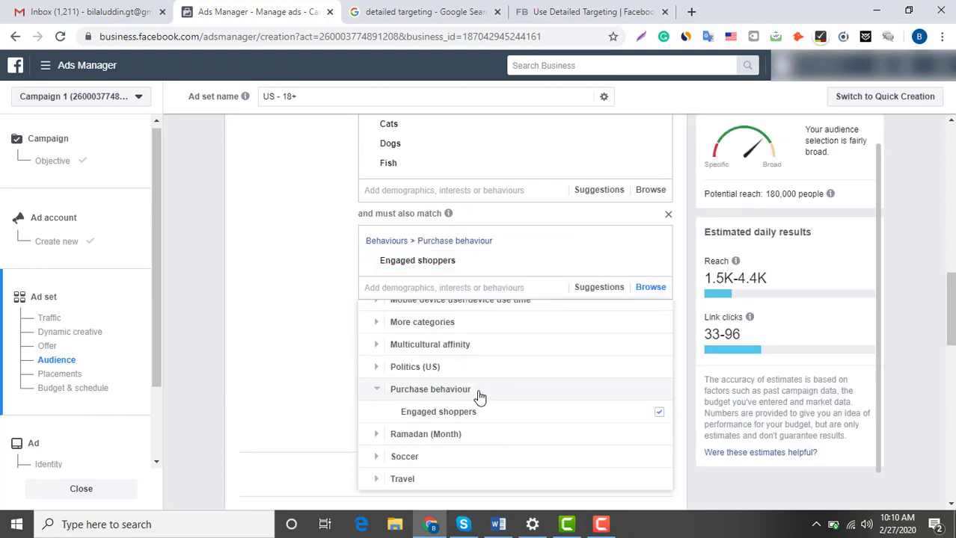
scroll(478, 397, up, 1)
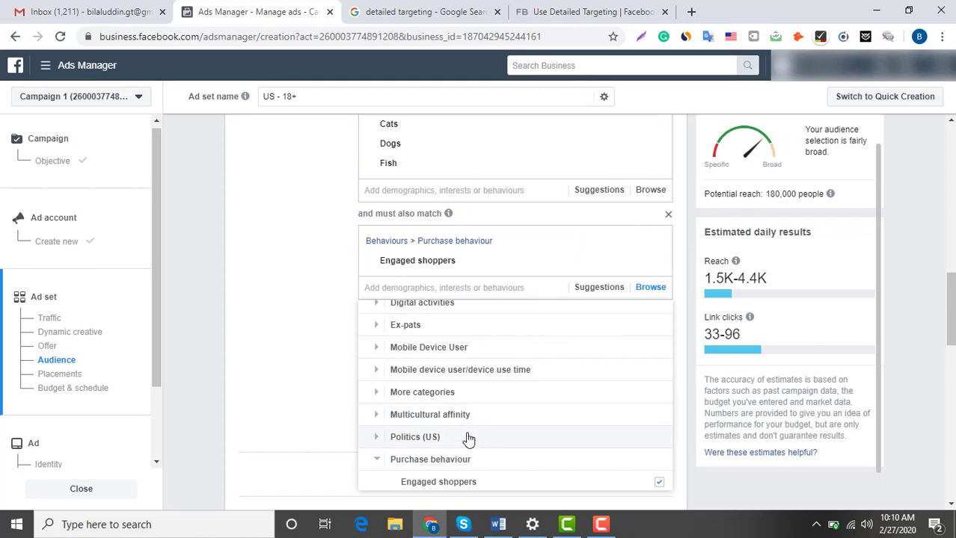
scroll(471, 437, up, 1)
scroll(474, 434, up, 1)
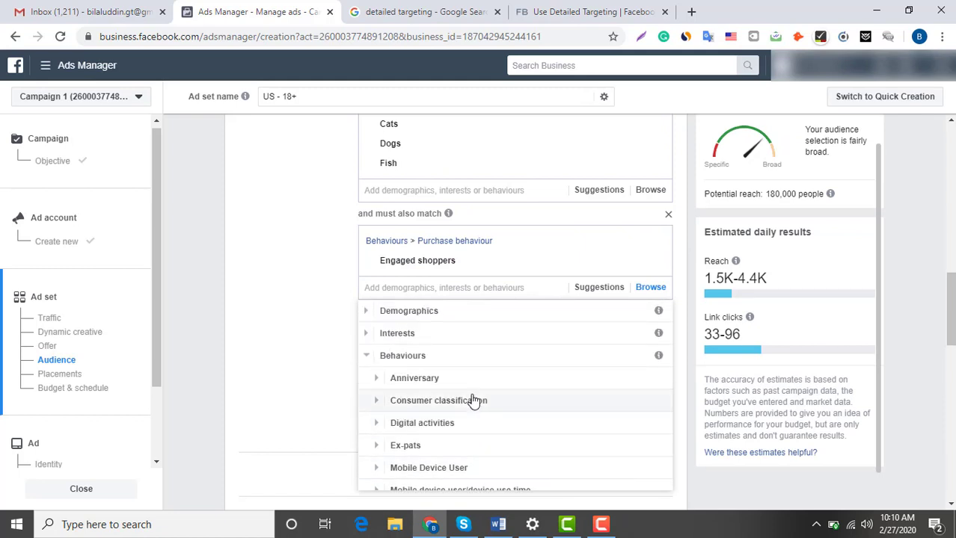
scroll(473, 403, down, 4)
scroll(467, 418, down, 1)
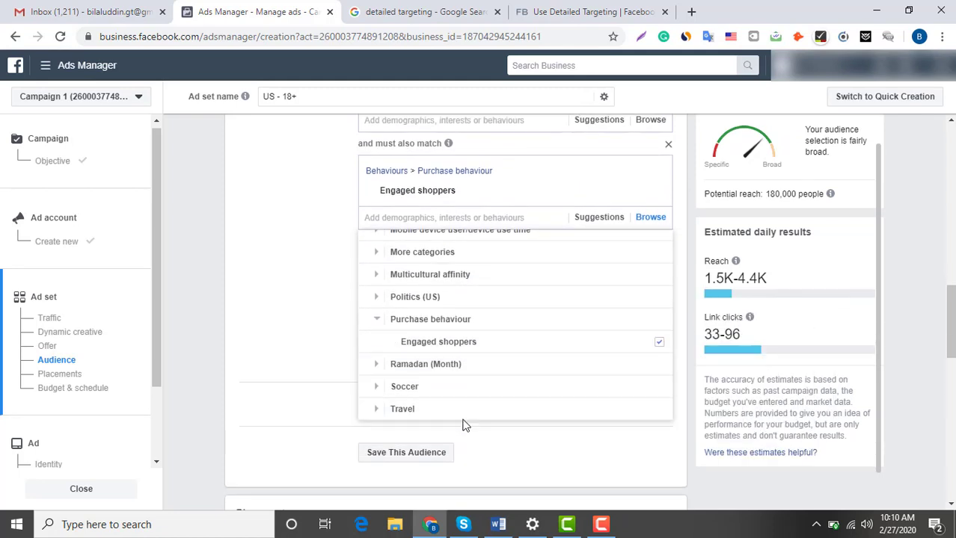
scroll(465, 400, up, 1)
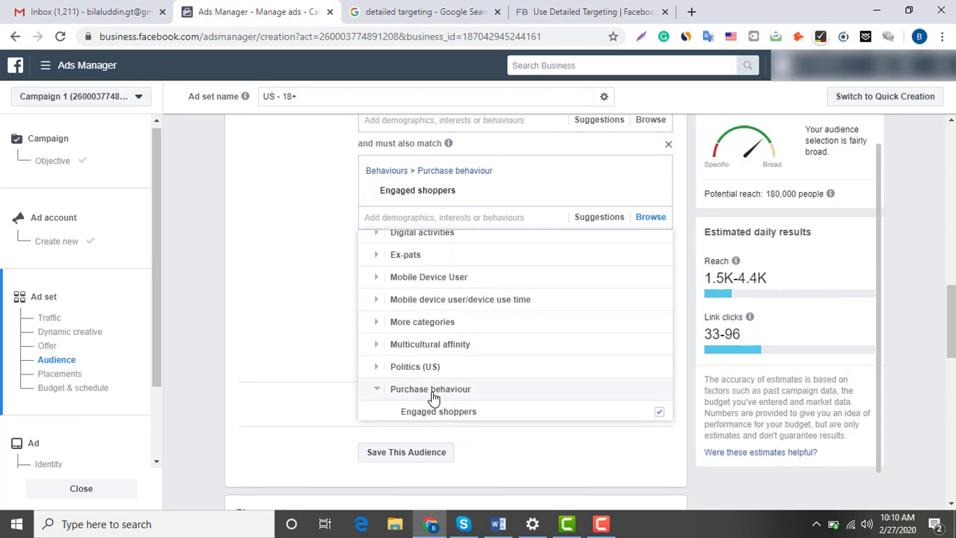
scroll(441, 400, up, 1)
scroll(748, 377, up, 1)
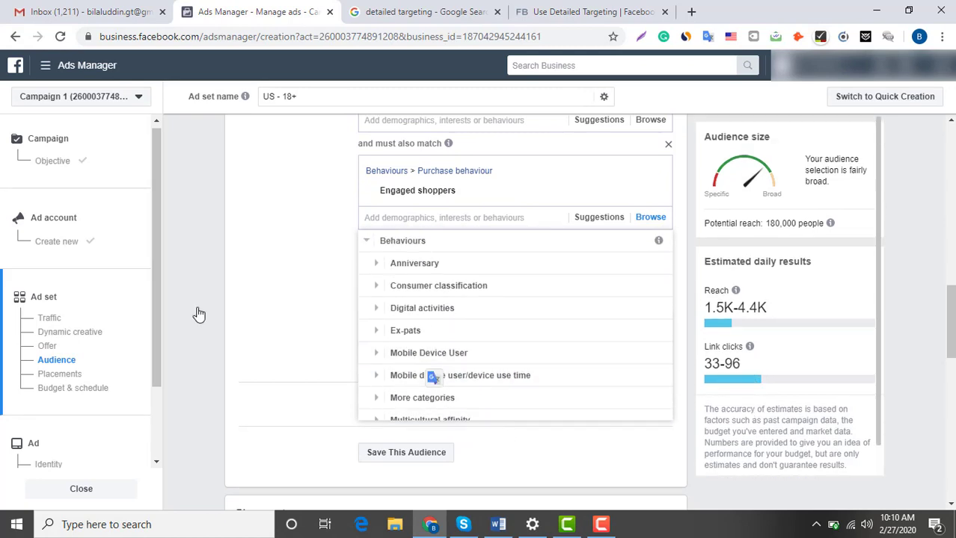
Step: Close the dropdown and review the new parents, pet interests and Engaged shoppers targeting
click(260, 302)
scroll(311, 321, up, 2)
scroll(299, 361, up, 2)
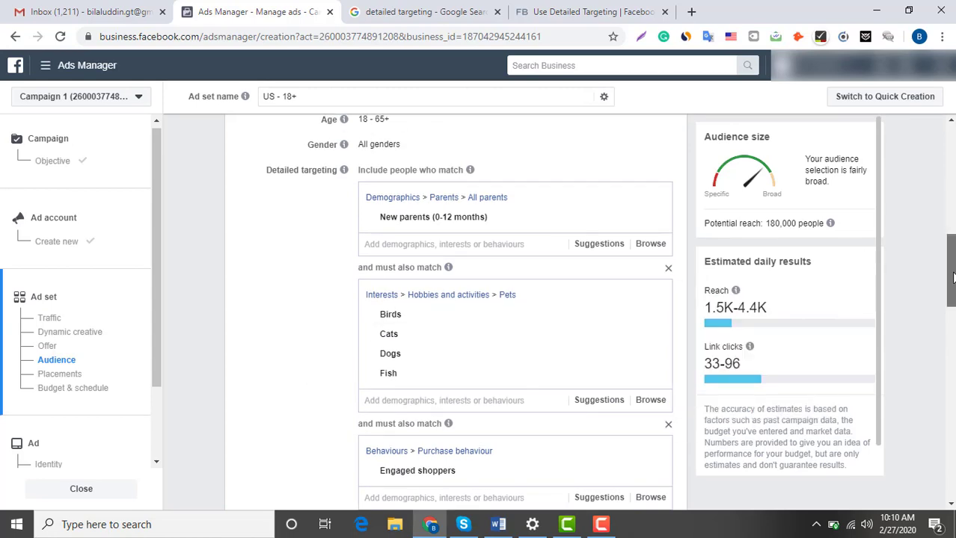
scroll(950, 269, down, 1)
click(423, 145)
mouse_move(417, 170)
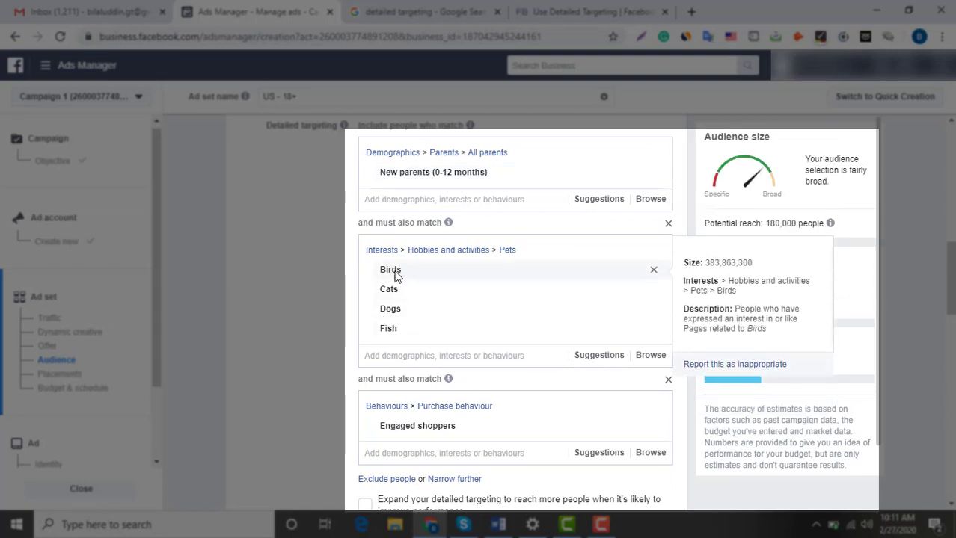
mouse_move(462, 432)
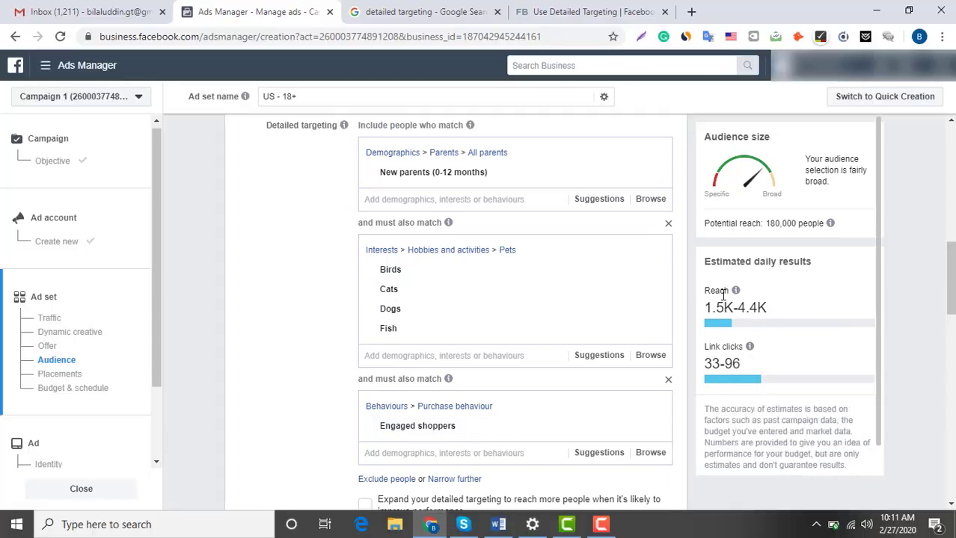
mouse_move(738, 292)
drag(766, 308, 705, 307)
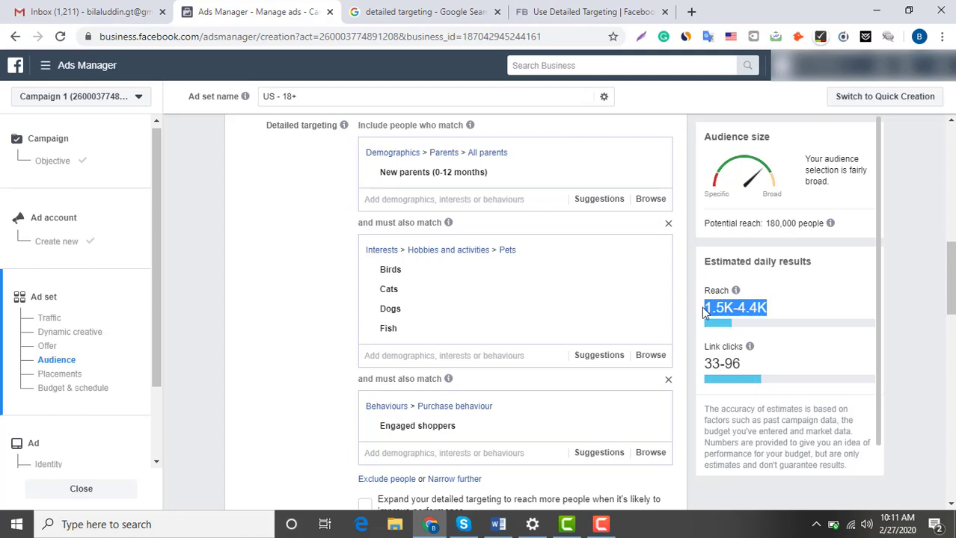
click(786, 314)
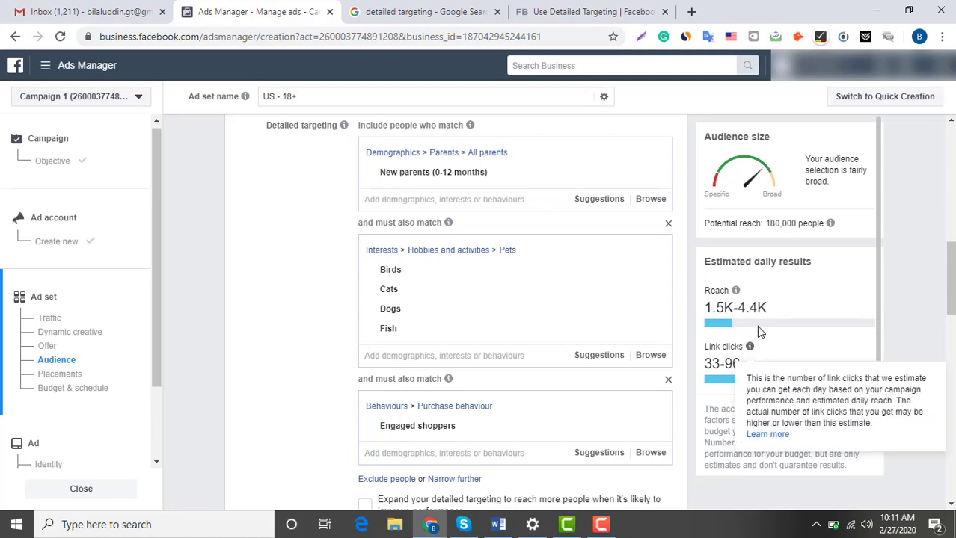
mouse_move(750, 348)
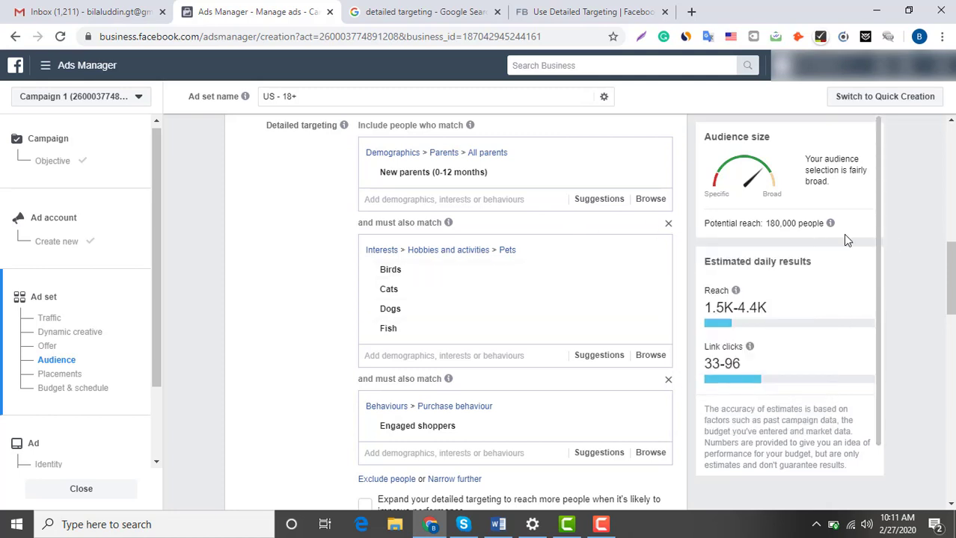
mouse_move(481, 287)
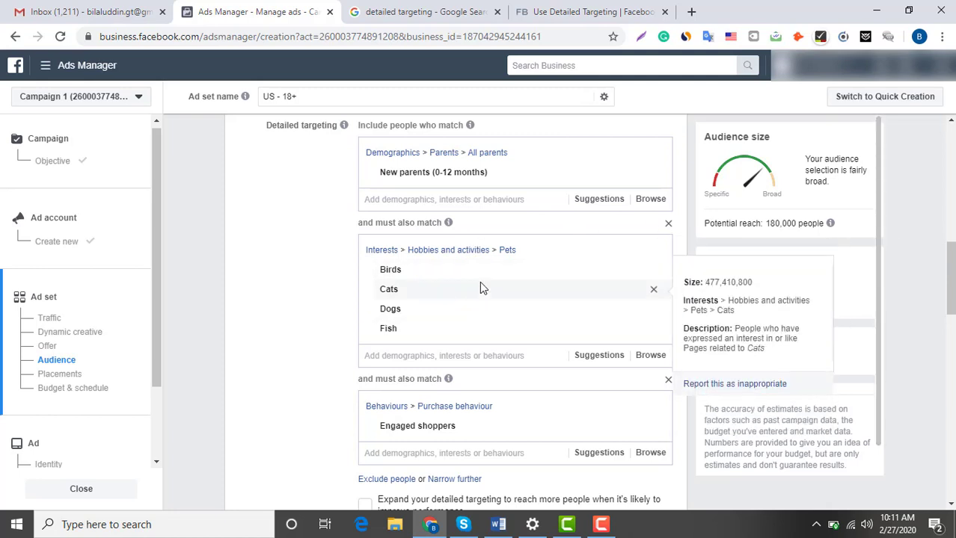